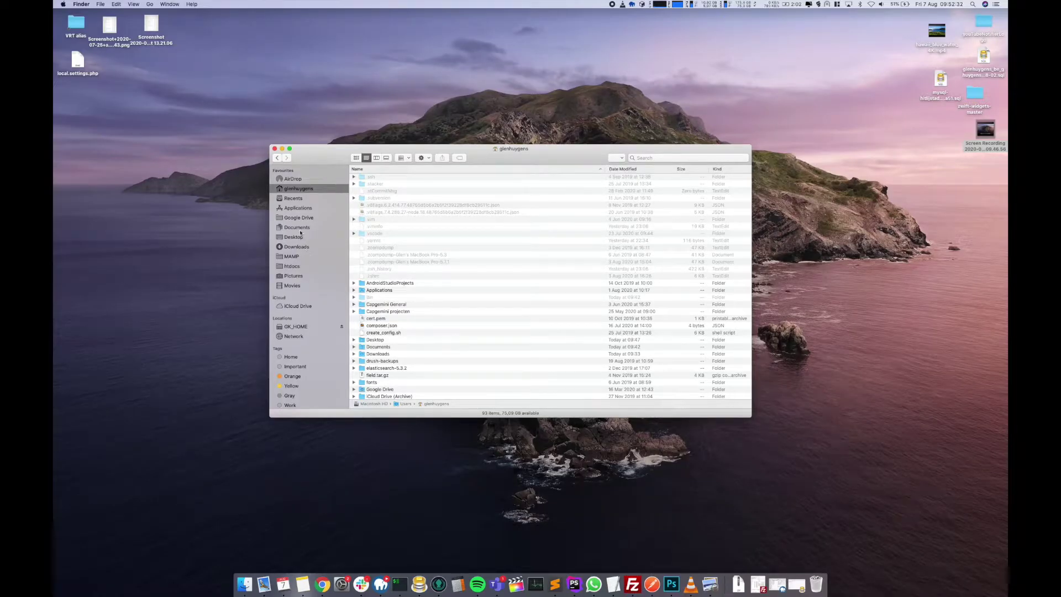
Step: Go to Documents, open the Zwift folder and select prefs.xml
{"action": "left_click", "coordinate": [298, 229]}
{"action": "double_click", "coordinate": [371, 263]}
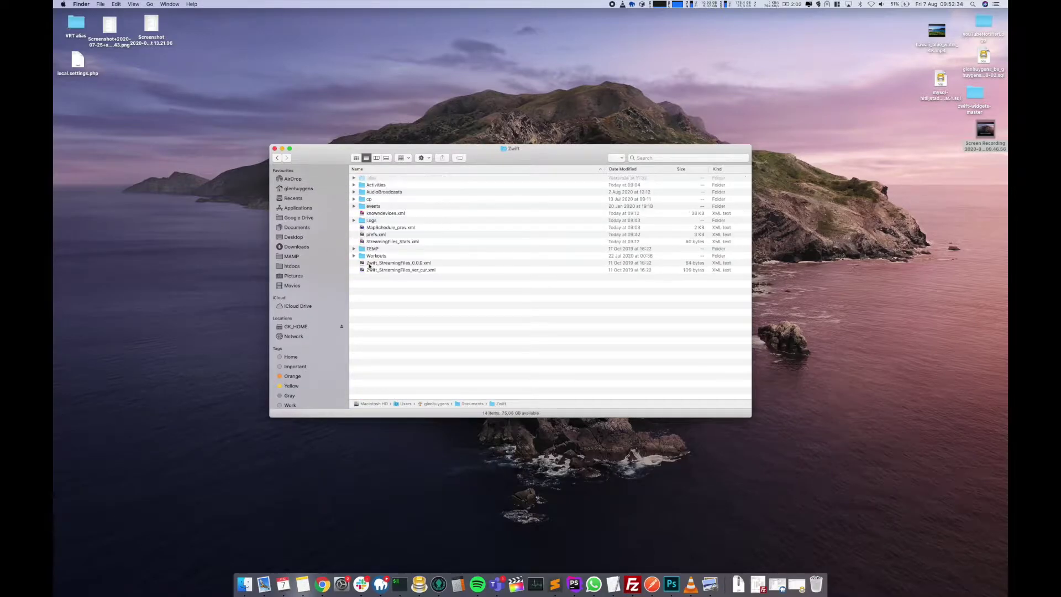
{"action": "left_click", "coordinate": [377, 234]}
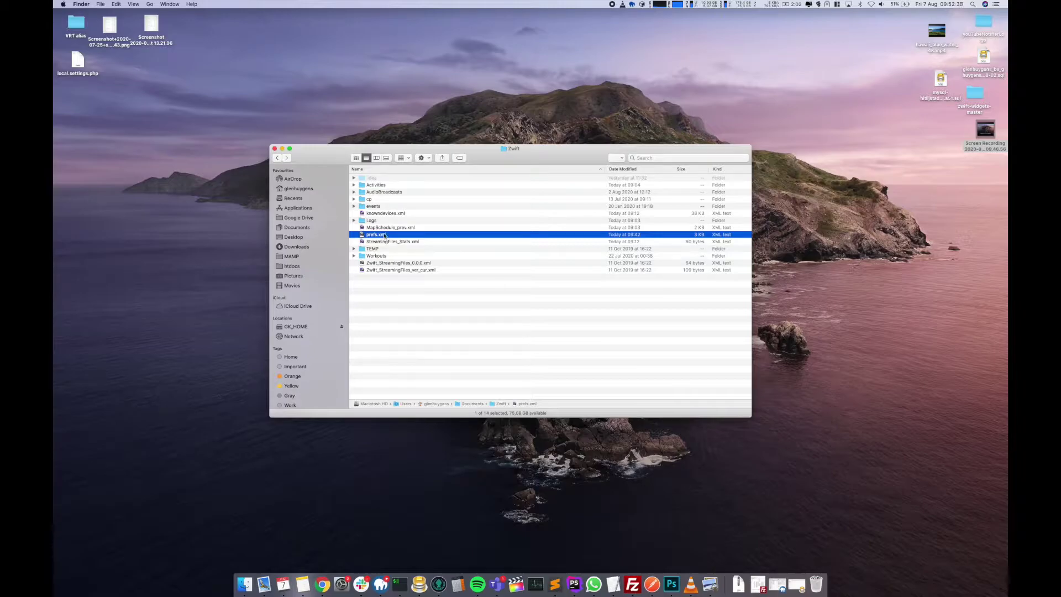
Step: Open prefs.xml with Sublime Text from its context menu
{"action": "right_click", "coordinate": [385, 236]}
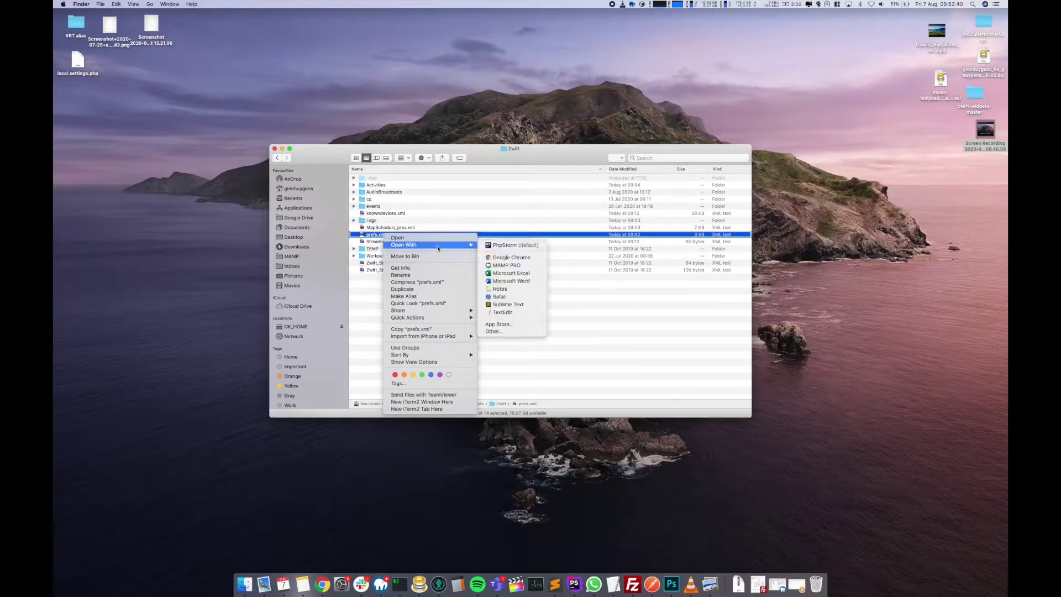
{"action": "mouse_move", "coordinate": [405, 245]}
{"action": "left_click", "coordinate": [508, 306]}
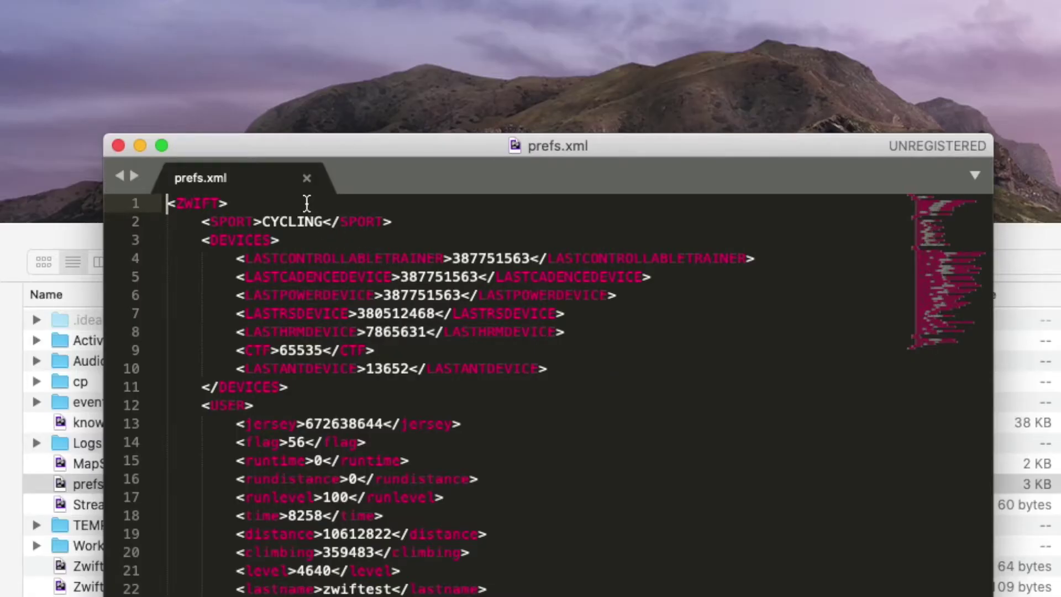
Step: Add a <WORLD>10</WORLD> line below the opening ZWIFT tag on line 1
{"action": "left_click", "coordinate": [301, 200]}
{"action": "key", "text": "Return"}
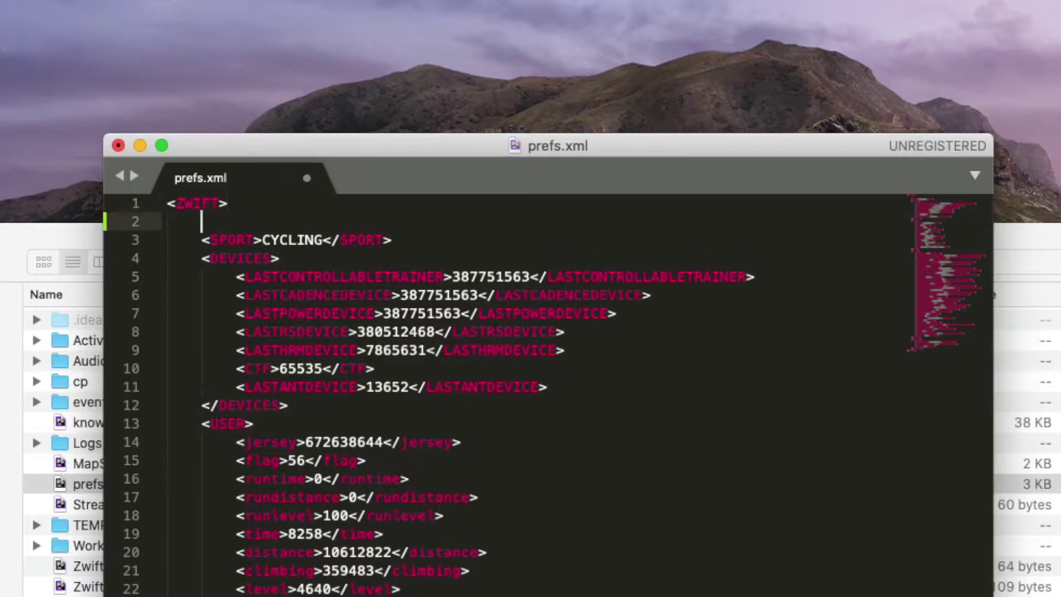
{"action": "type", "text": "<"}
{"action": "type", "text": "WORLD"}
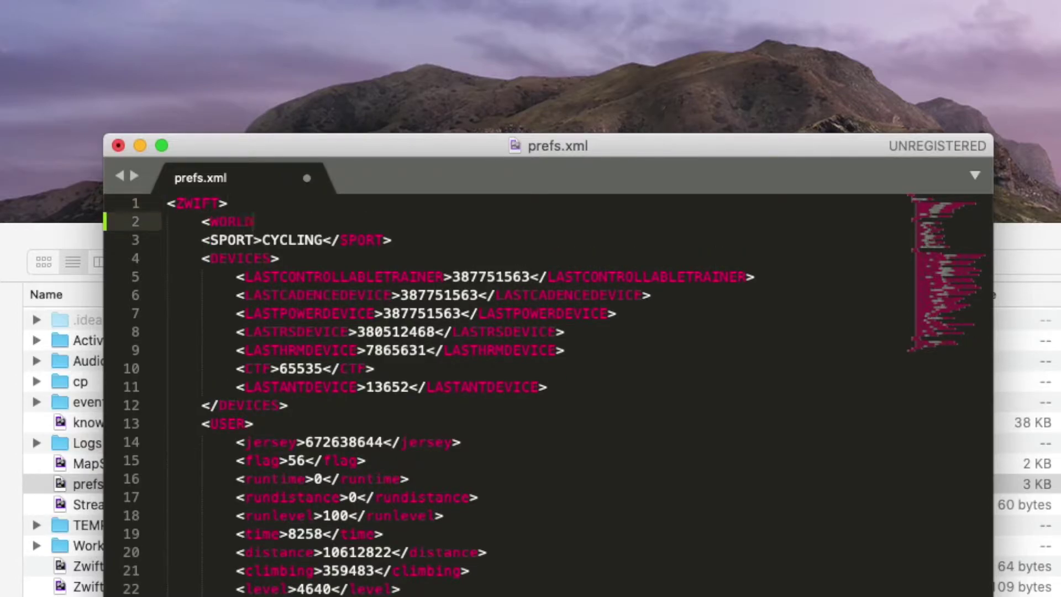
{"action": "type", "text": ">"}
{"action": "type", "text": "</"}
{"action": "key", "text": "Left"}
{"action": "key", "text": "Left"}
{"action": "key", "text": "Left"}
{"action": "key", "text": "Left"}
{"action": "key", "text": "Left"}
{"action": "key", "text": "Left"}
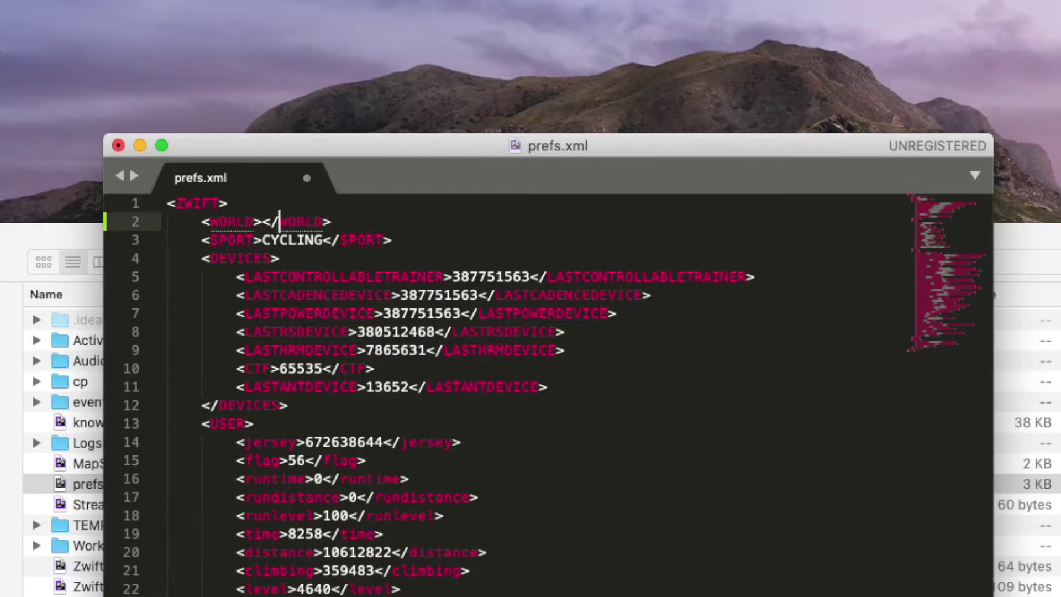
{"action": "key", "text": "Left"}
{"action": "key", "text": "Left"}
{"action": "type", "text": "10"}
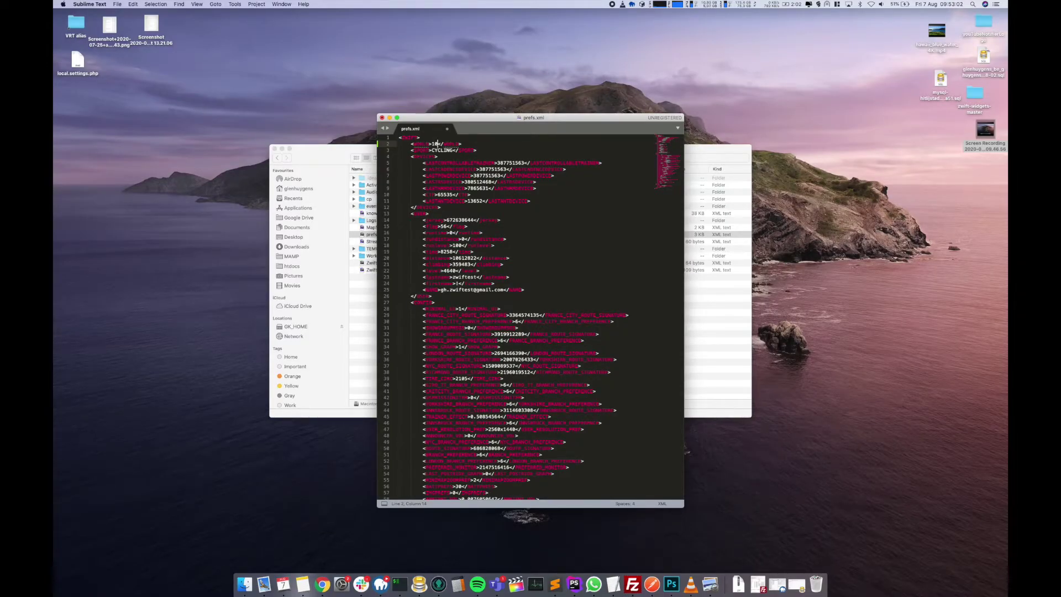
Step: Save prefs.xml and close its Sublime Text window
{"action": "left_click", "coordinate": [473, 150]}
{"action": "key", "text": "super+s"}
{"action": "left_click", "coordinate": [382, 118]}
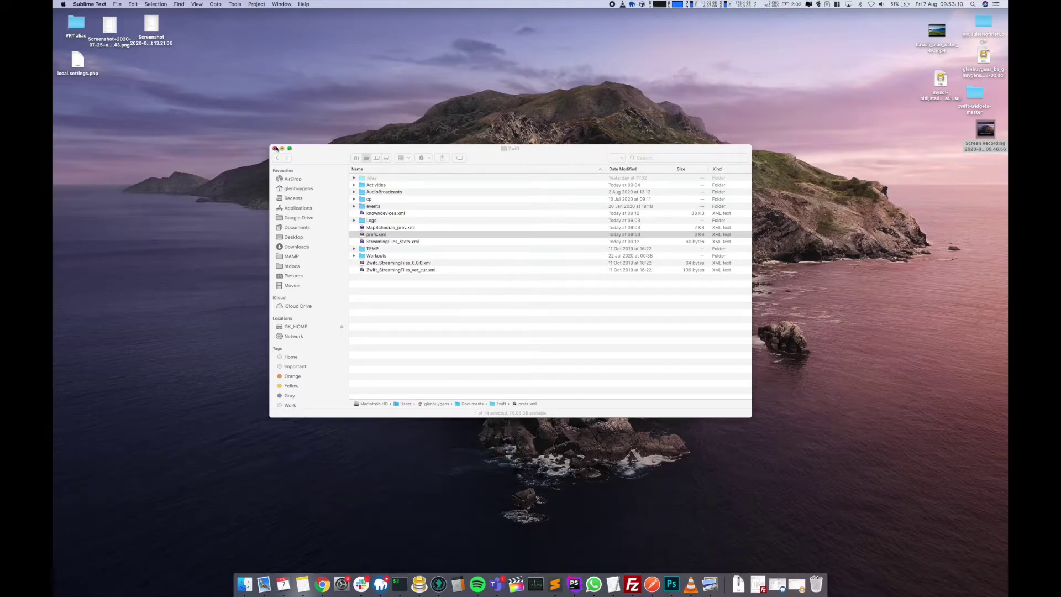
Step: Close the Zwift folder window and launch Zwift from Spotlight search
{"action": "left_click", "coordinate": [276, 148]}
{"action": "key", "text": "super+space"}
{"action": "type", "text": "zwift"}
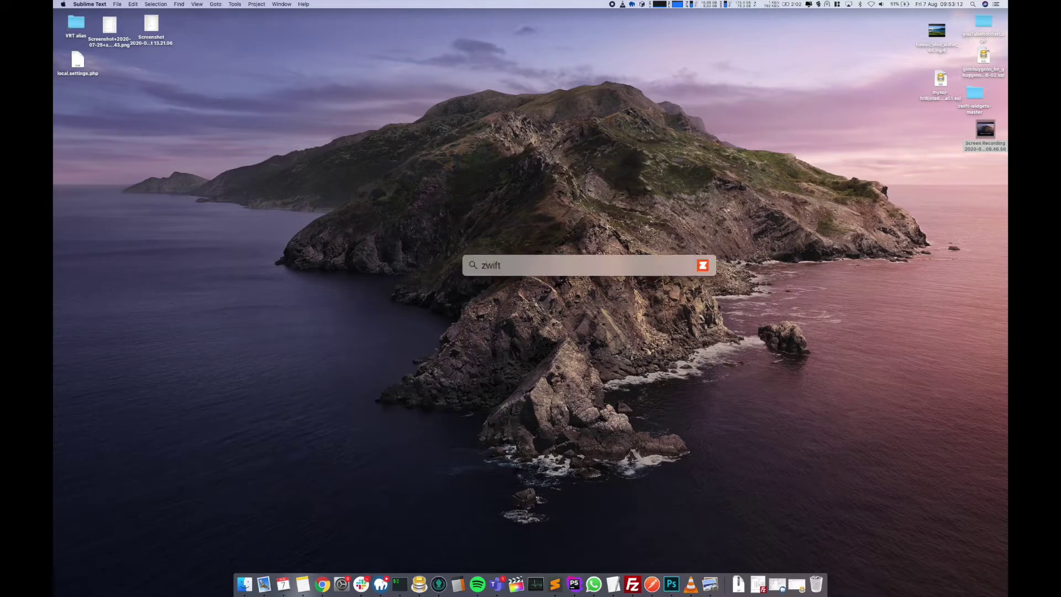
{"action": "key", "text": "Return"}
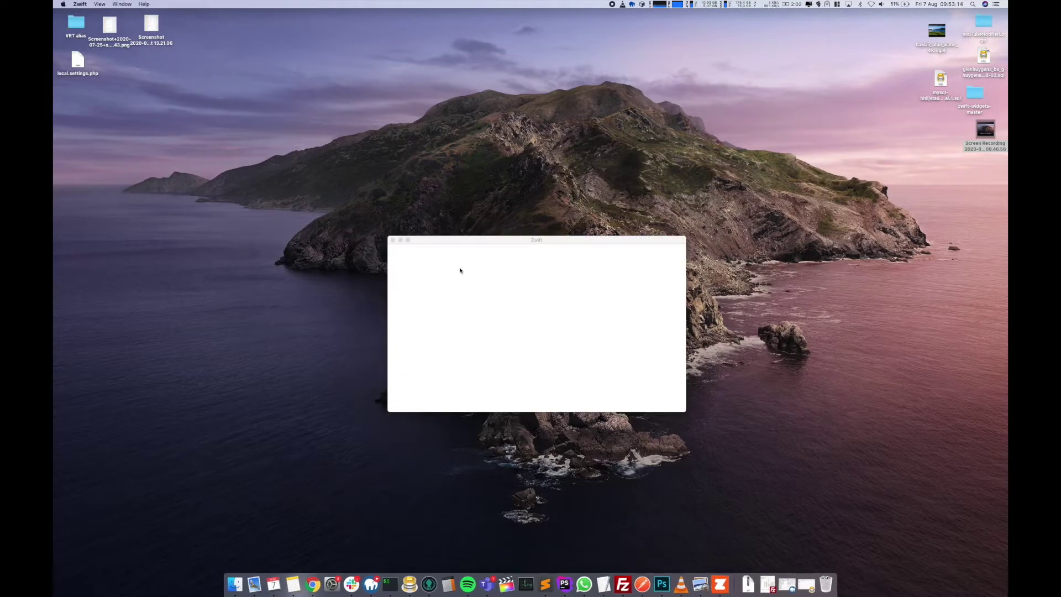
Step: Get past the welcome screen and confirm skipping device pairing
{"action": "left_click", "coordinate": [640, 395]}
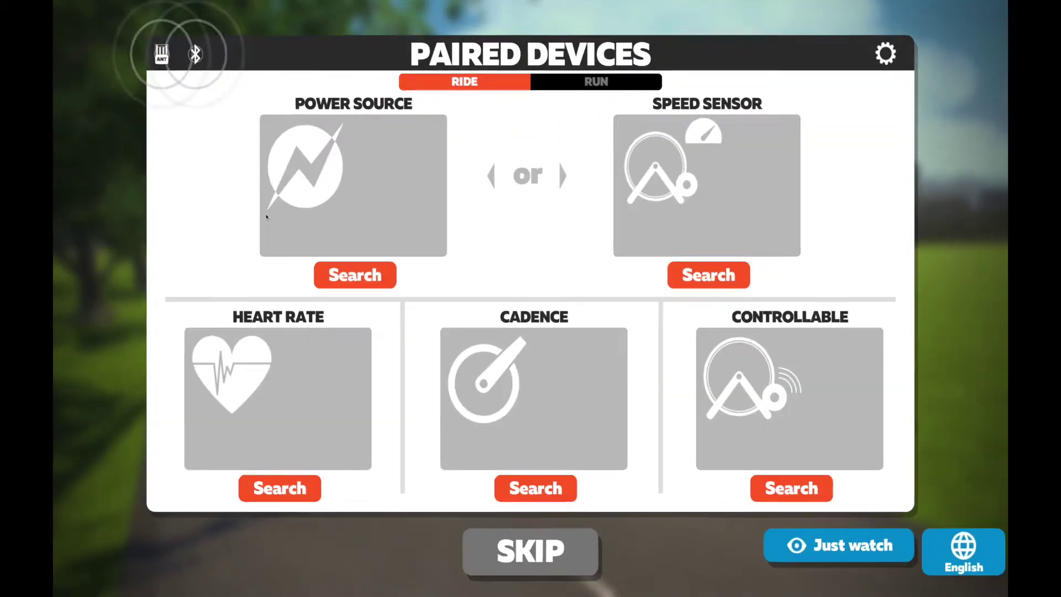
{"action": "key", "text": "Escape"}
{"action": "left_click", "coordinate": [636, 354]}
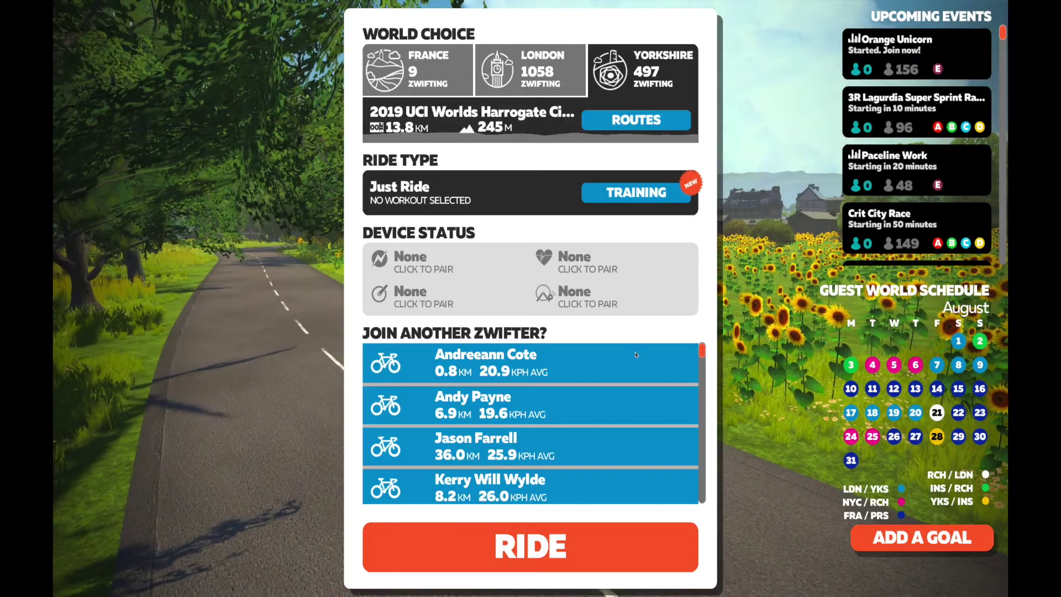
Step: Pick the France world and select Ven-Top from its route list
{"action": "left_click", "coordinate": [426, 75]}
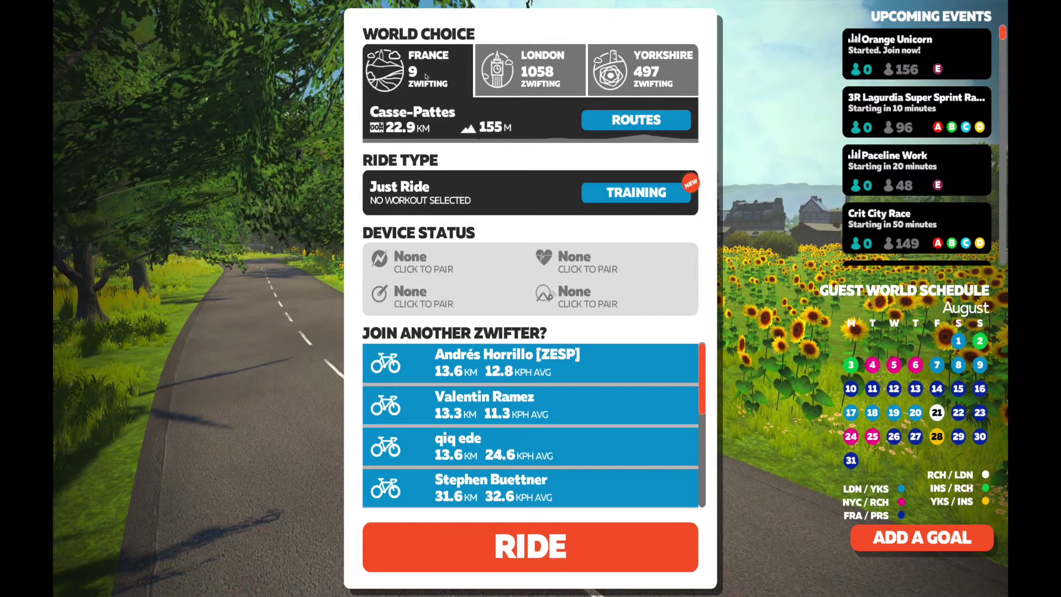
{"action": "left_click", "coordinate": [614, 124]}
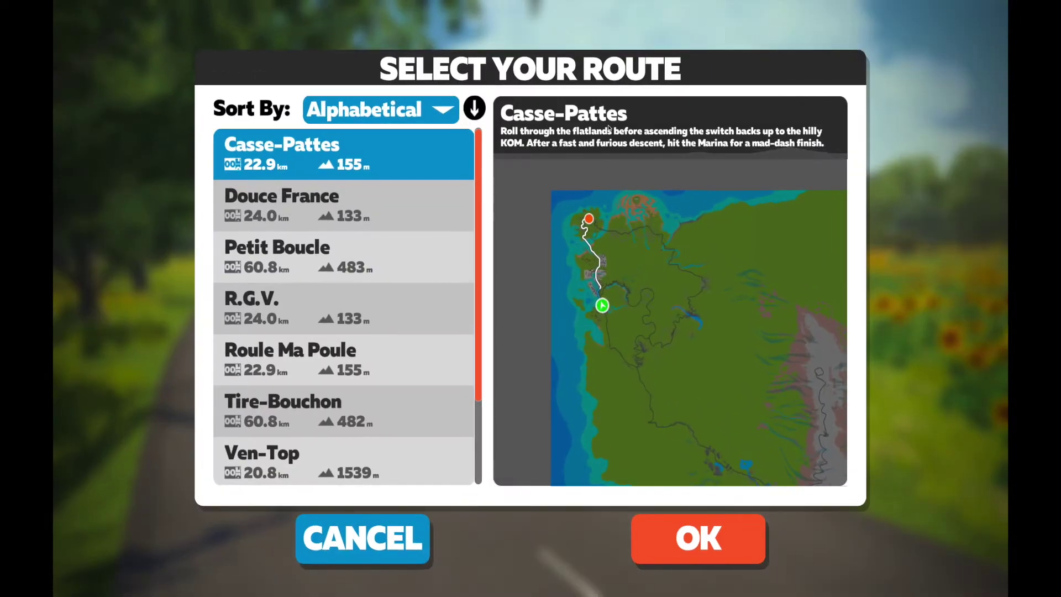
{"action": "scroll", "coordinate": [321, 306], "scroll_direction": "down", "scroll_amount": 1}
{"action": "scroll", "coordinate": [321, 305], "scroll_direction": "down", "scroll_amount": 2}
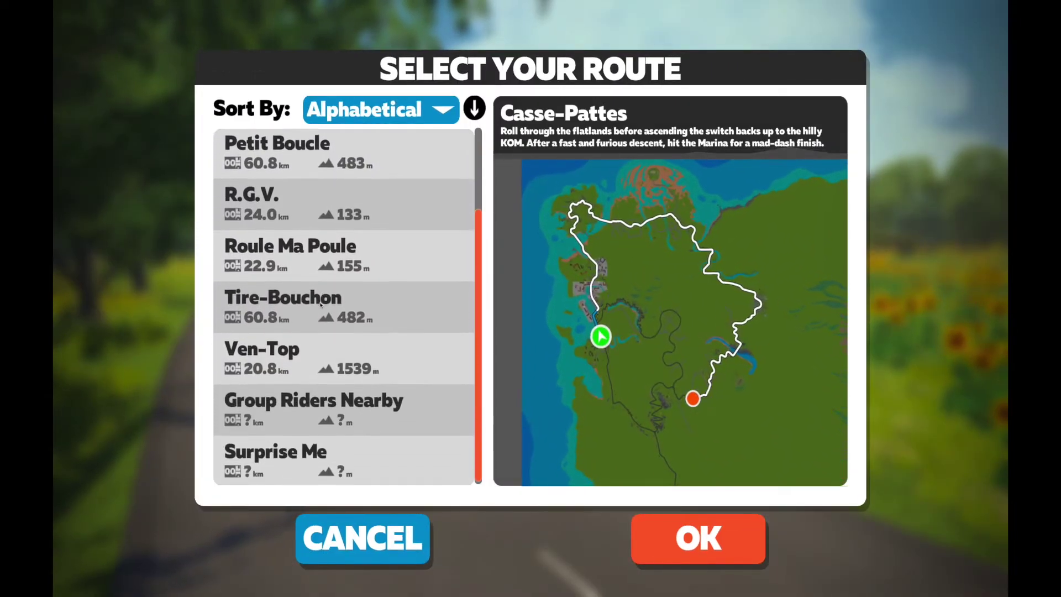
{"action": "left_click", "coordinate": [308, 357]}
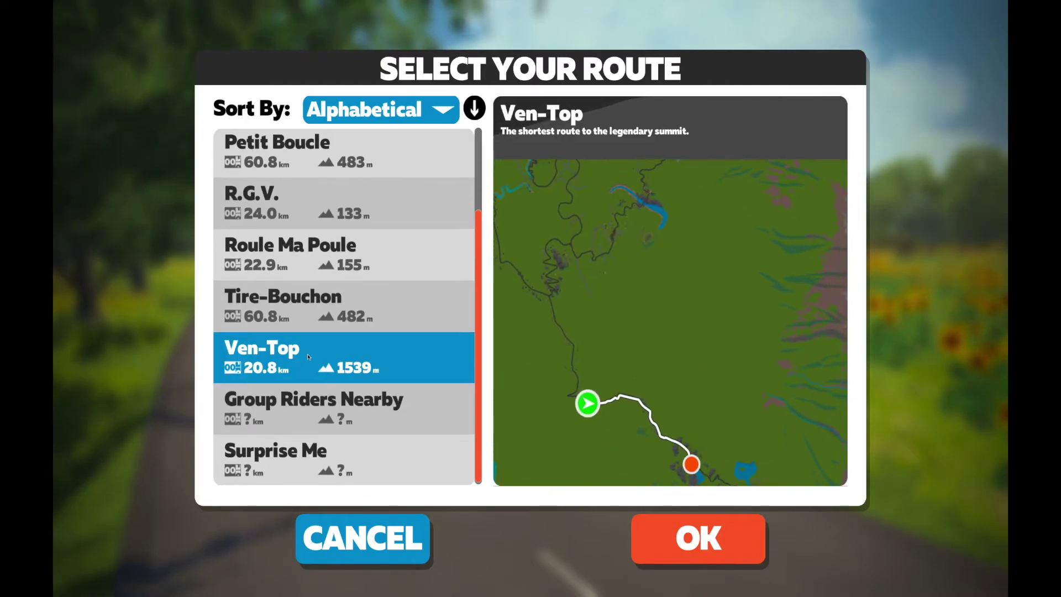
Step: Start the ride on France's Ven-Top route
{"action": "left_click", "coordinate": [664, 560]}
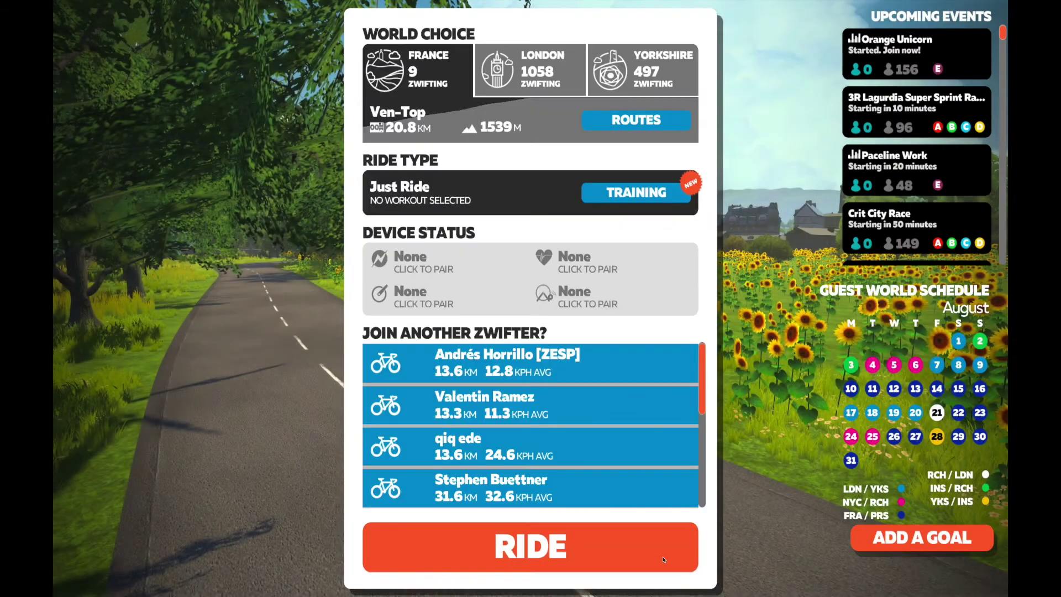